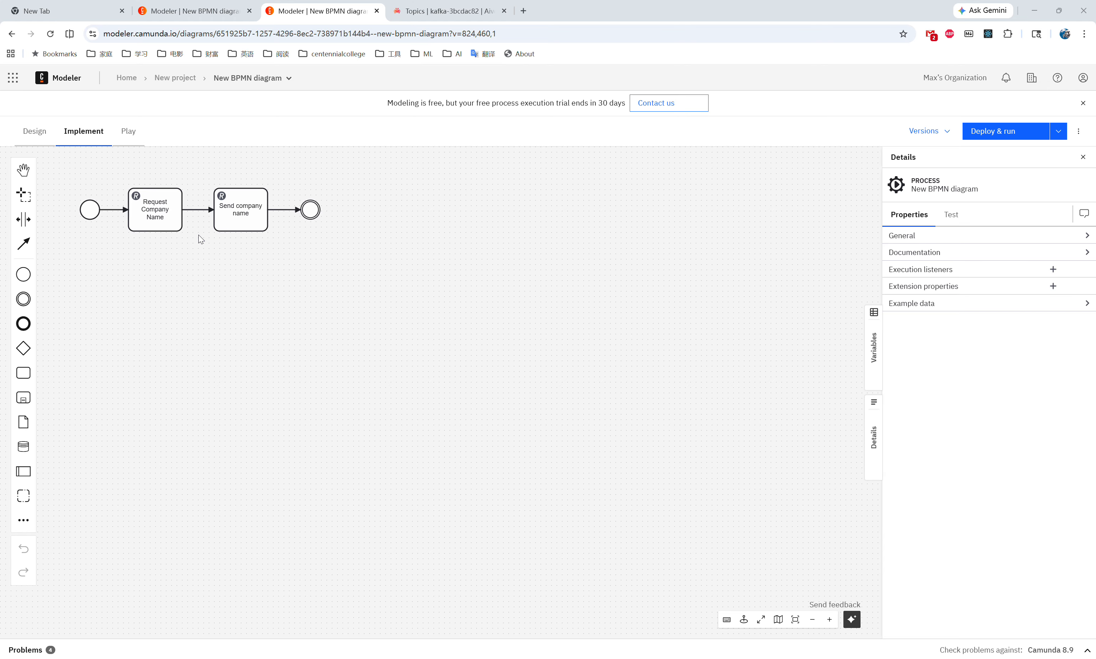
Step: Review the Request Company Name task's REST connector settings, including its endpoint URL and result variable
click(89, 209)
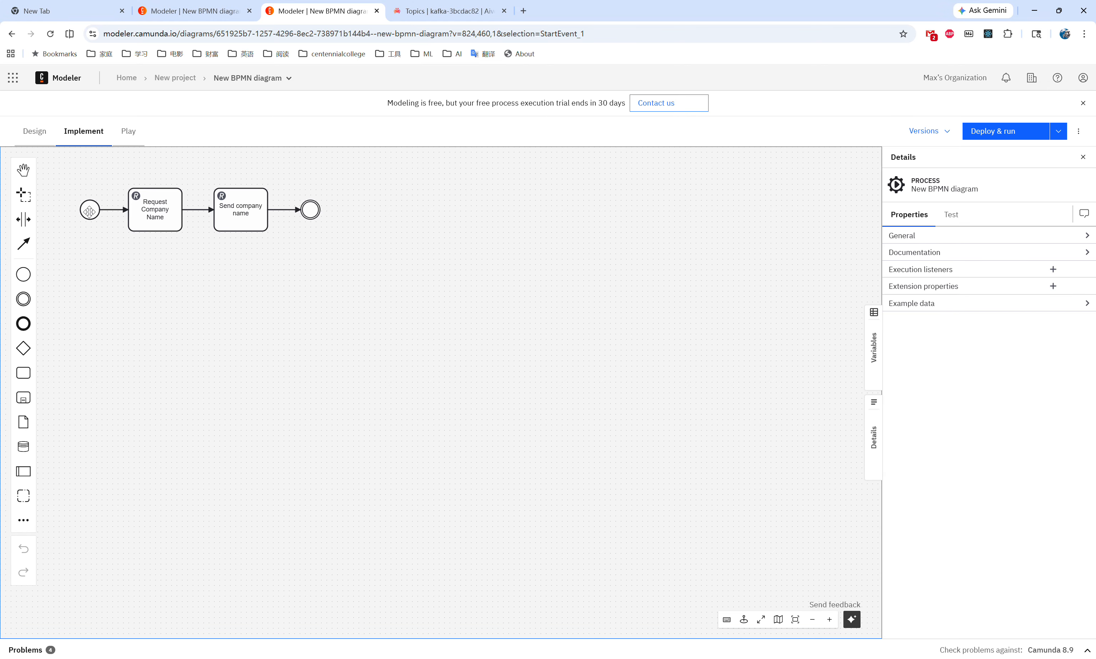
click(152, 218)
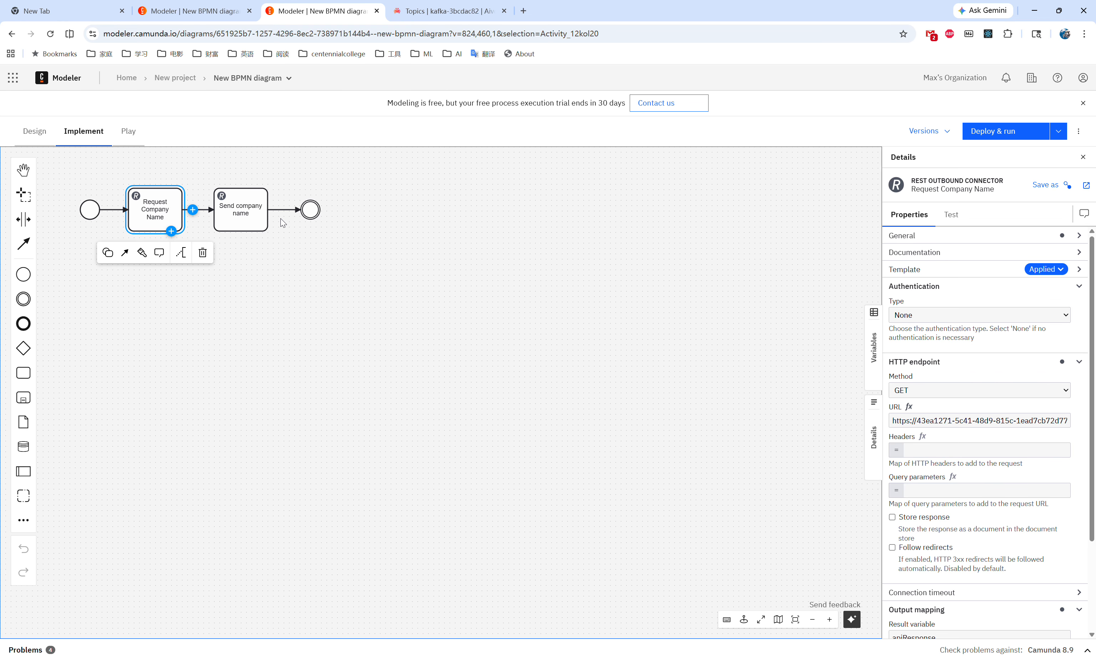
click(308, 215)
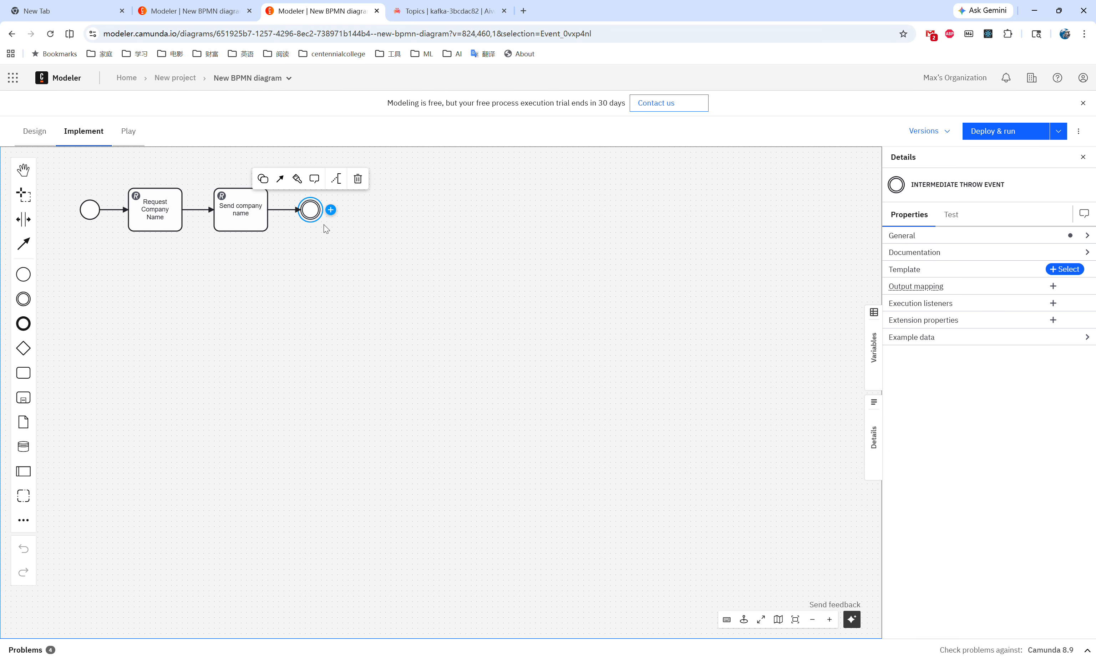
click(162, 213)
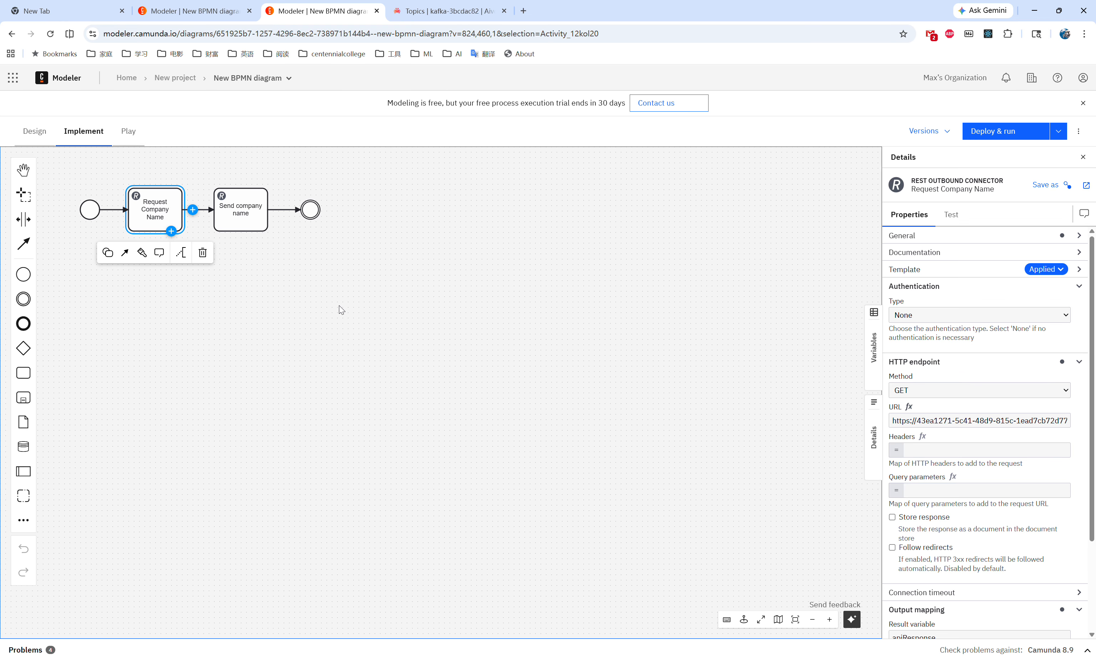
double_click(916, 422)
scroll(934, 516, down, 2)
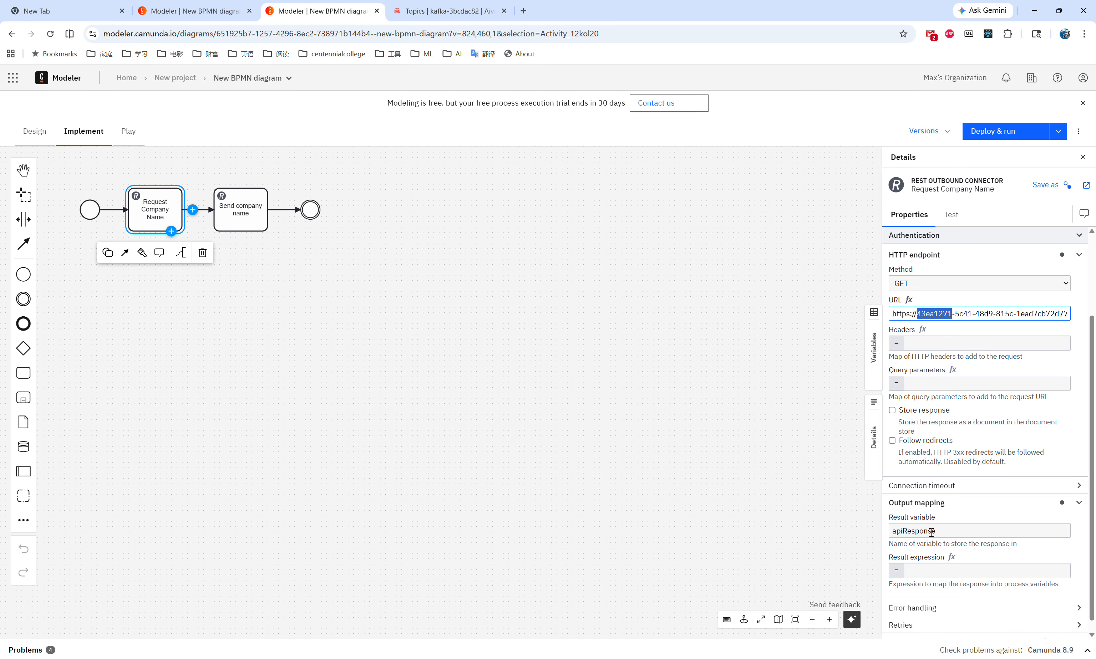
drag(936, 532, 895, 530)
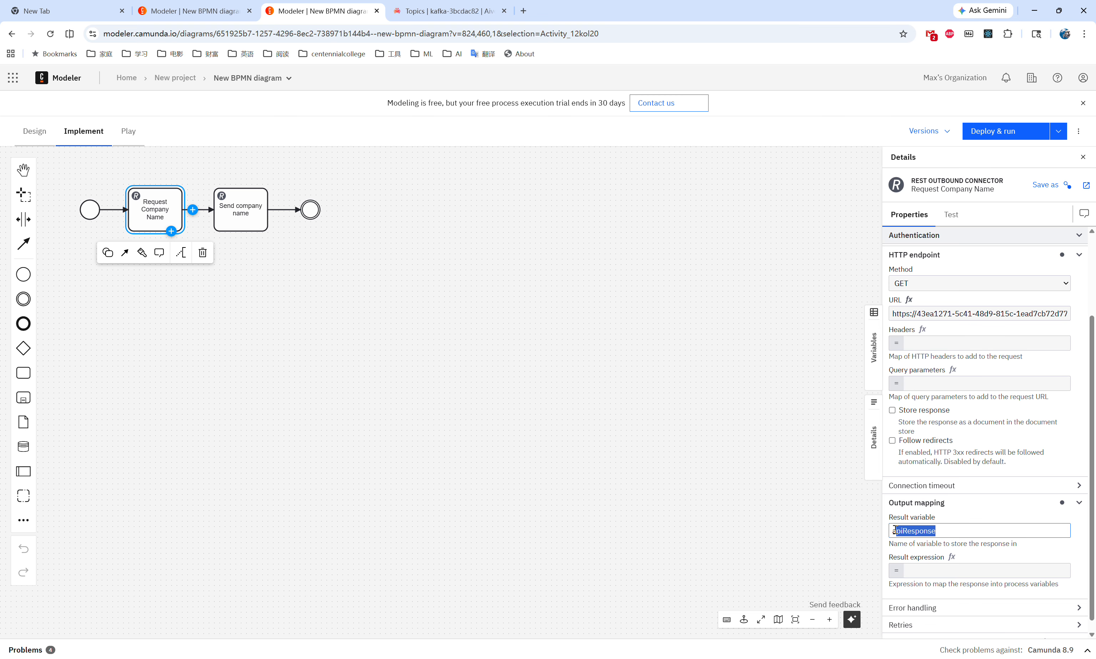
Step: Review the Send company name task's endpoint URL with its topic name, and its basic authentication username and password fields
click(240, 210)
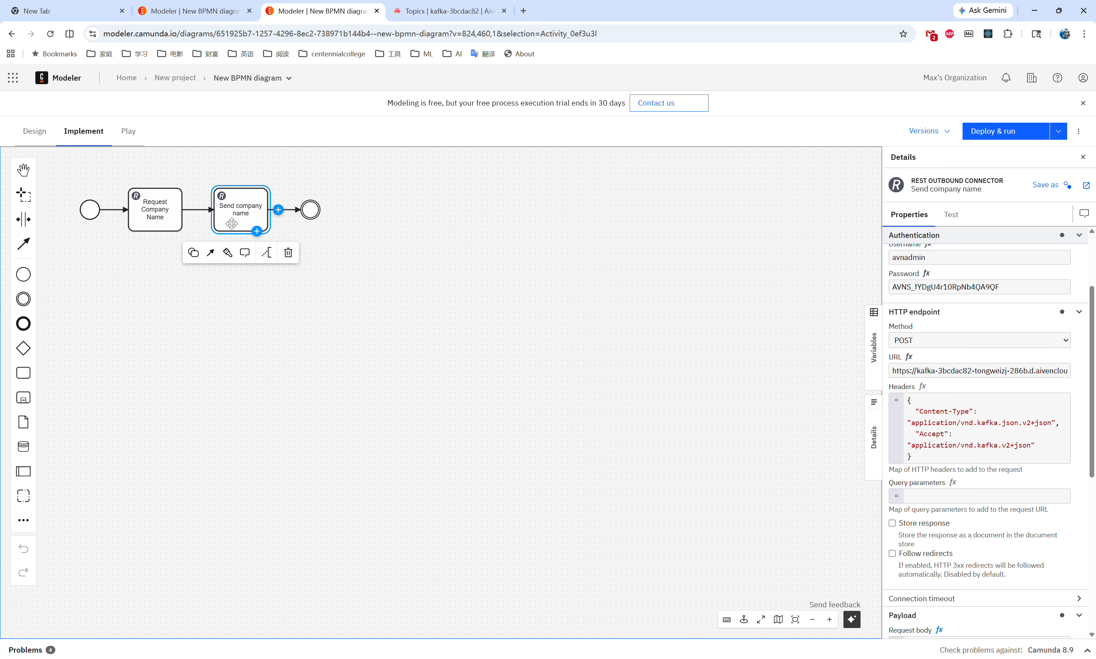
click(1015, 371)
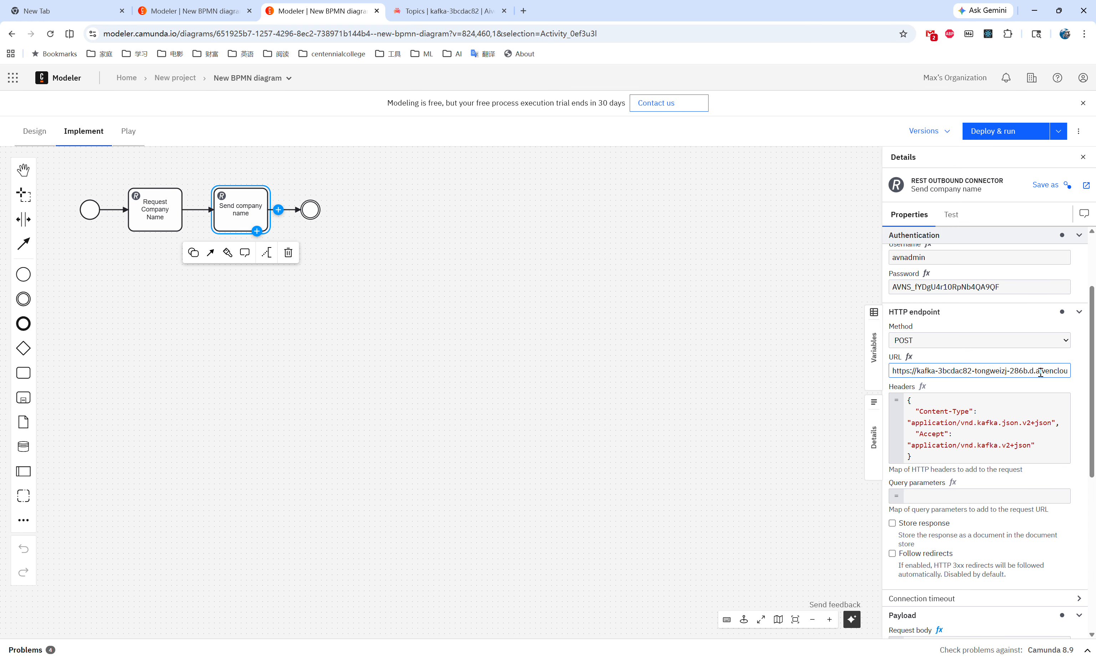
triple_click(929, 371)
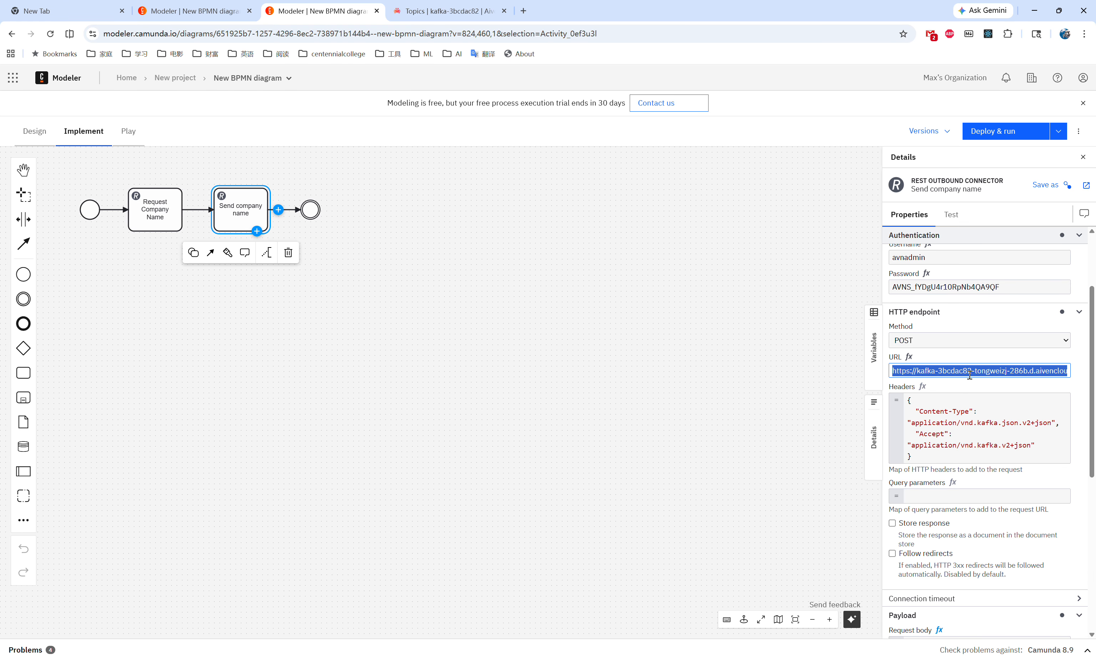
drag(1052, 371, 1090, 376)
double_click(1052, 372)
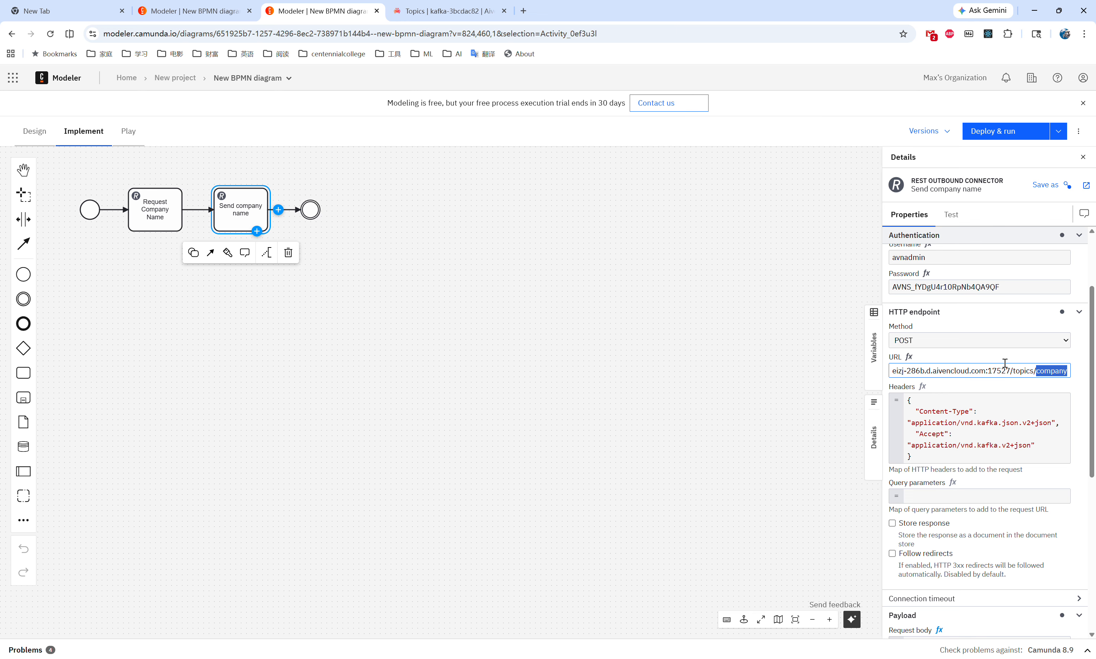
click(926, 259)
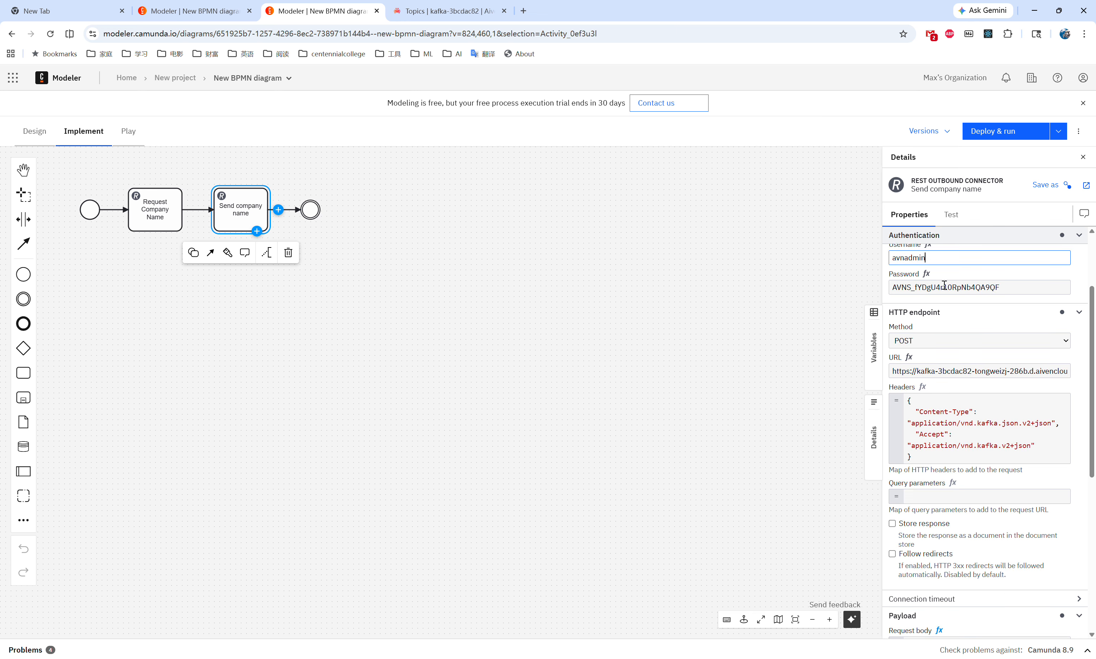
scroll(932, 281, up, 3)
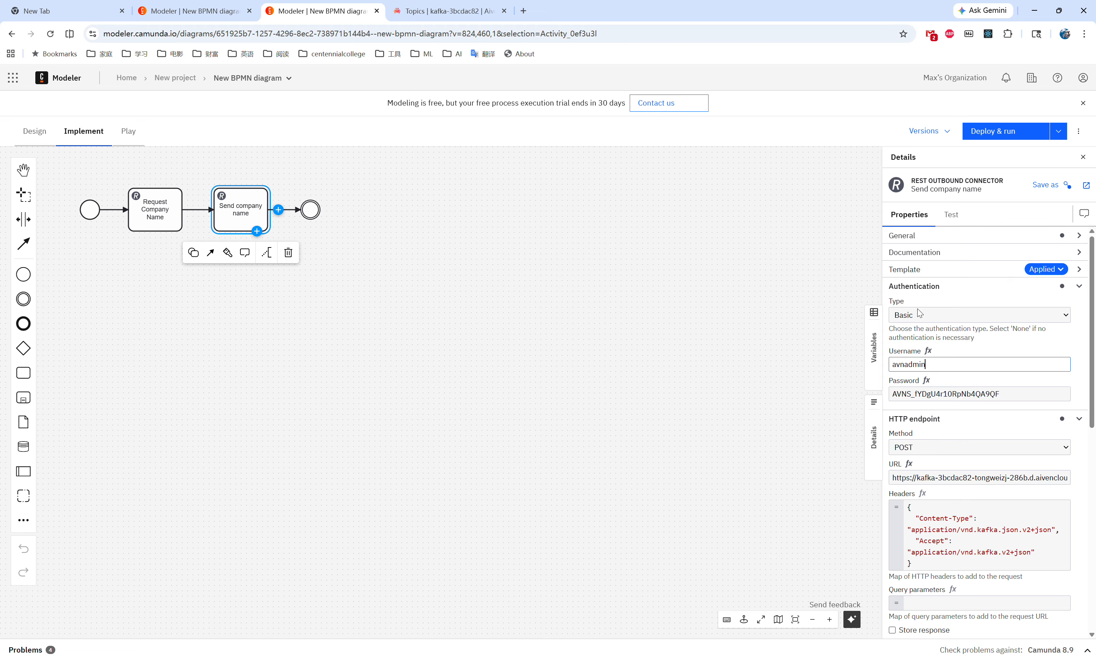
double_click(931, 364)
double_click(916, 394)
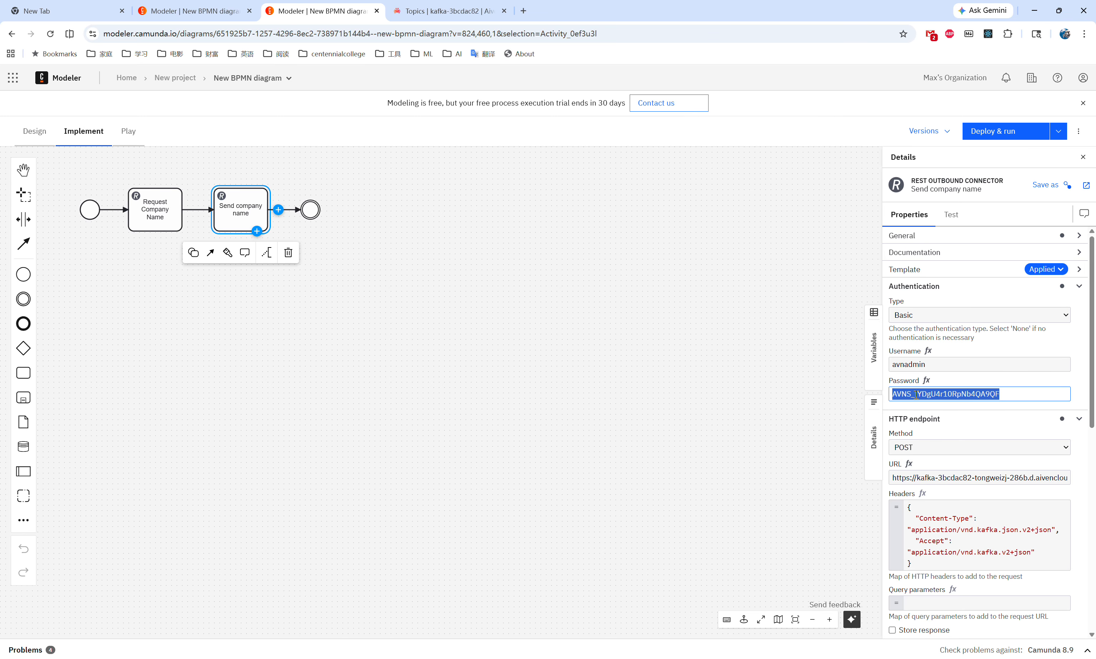
Step: Examine the Send company name task's request body and its reference to the apiResponse variable
scroll(916, 395, down, 3)
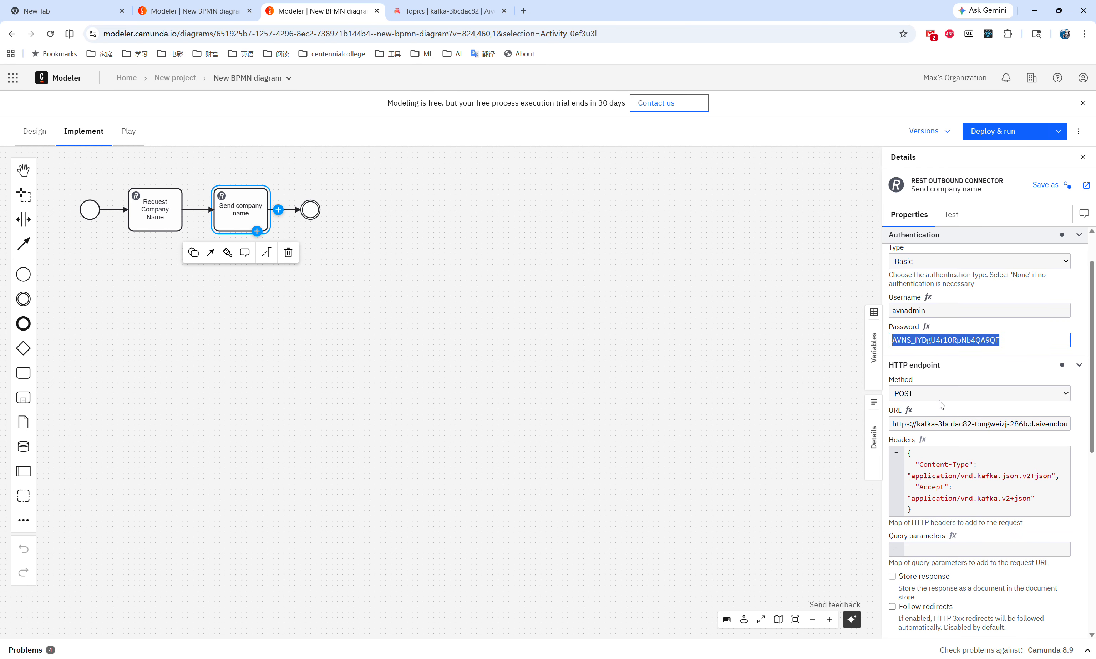
scroll(943, 506, down, 4)
click(939, 511)
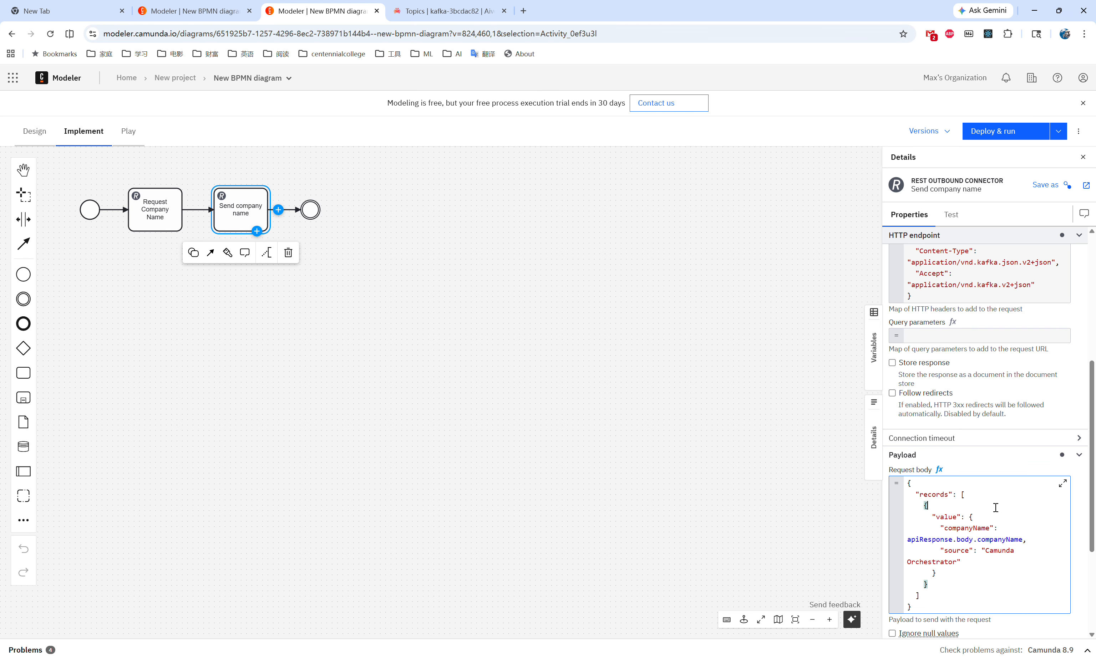
scroll(995, 507, down, 1)
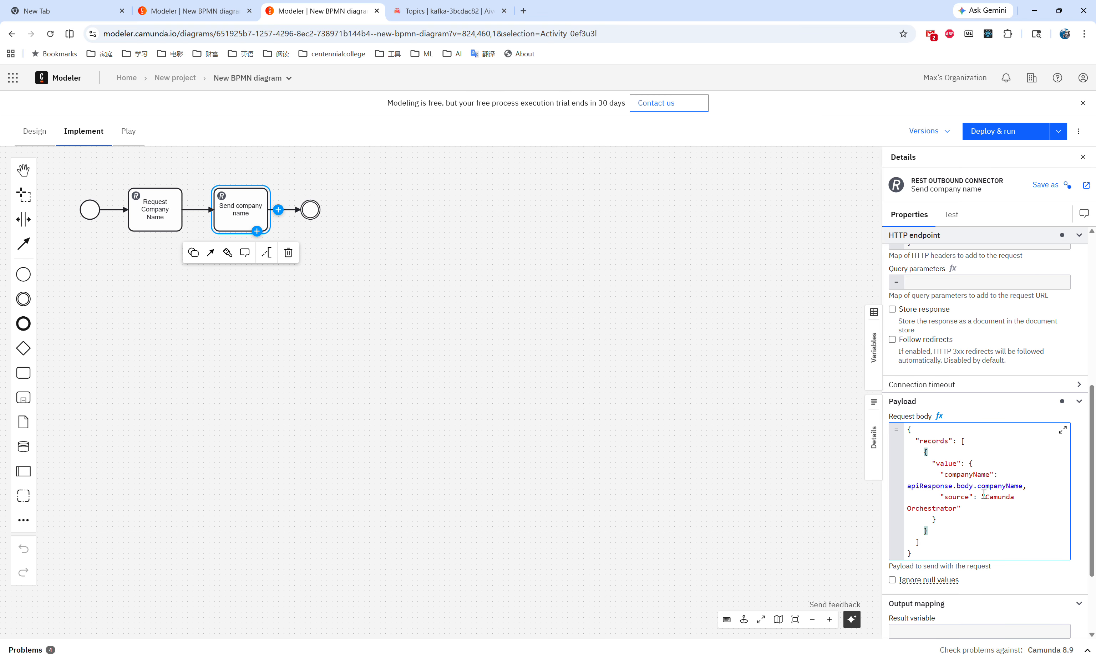
double_click(930, 485)
Step: Deploy and run the diagram on the Demo cluster without extra variables, and open the started process instance in Operate
click(992, 135)
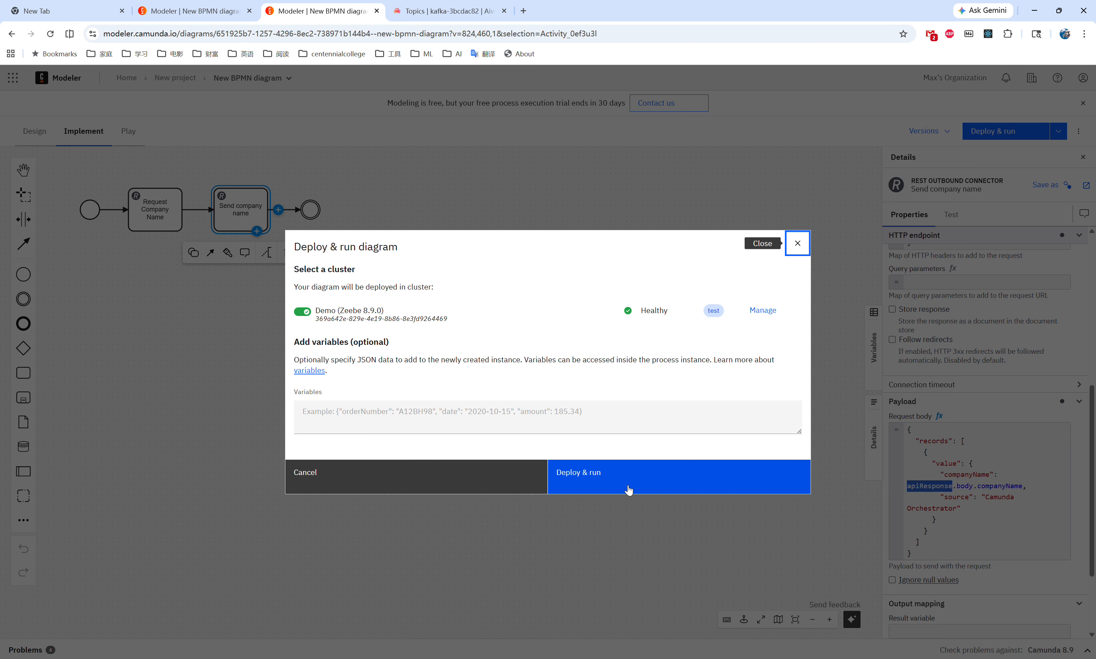
click(613, 483)
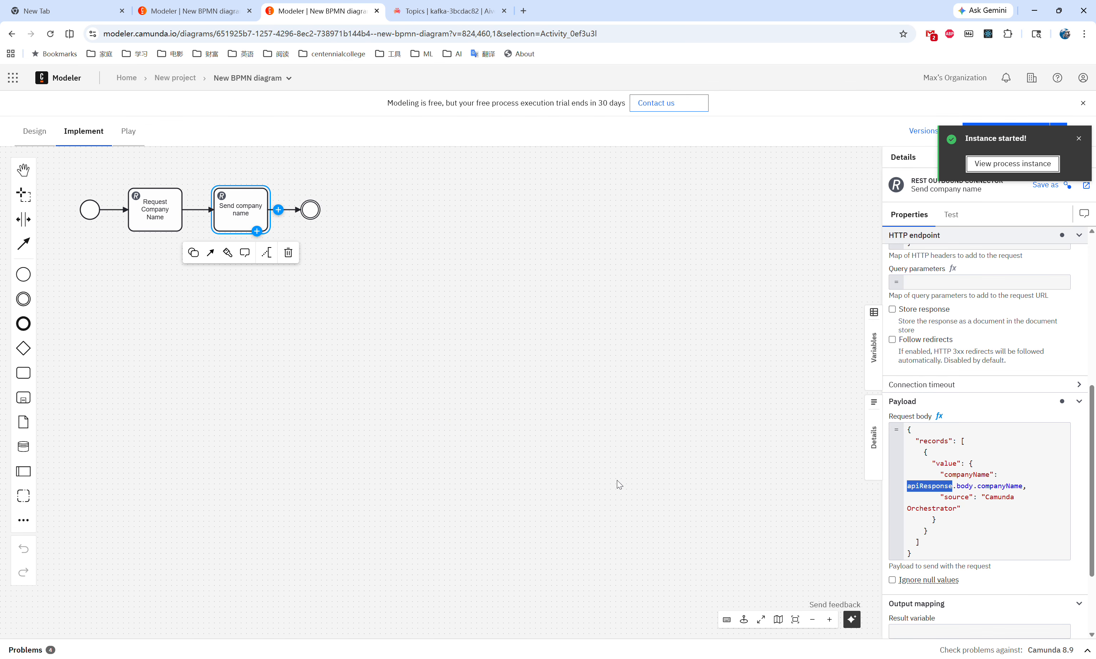
click(1007, 164)
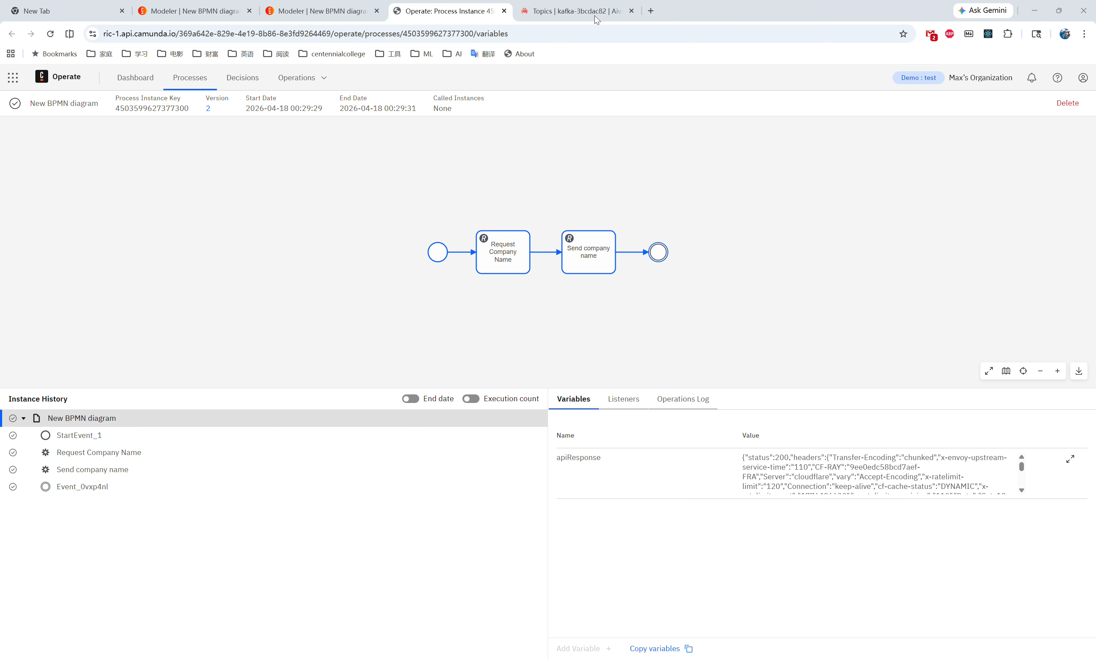
click(326, 12)
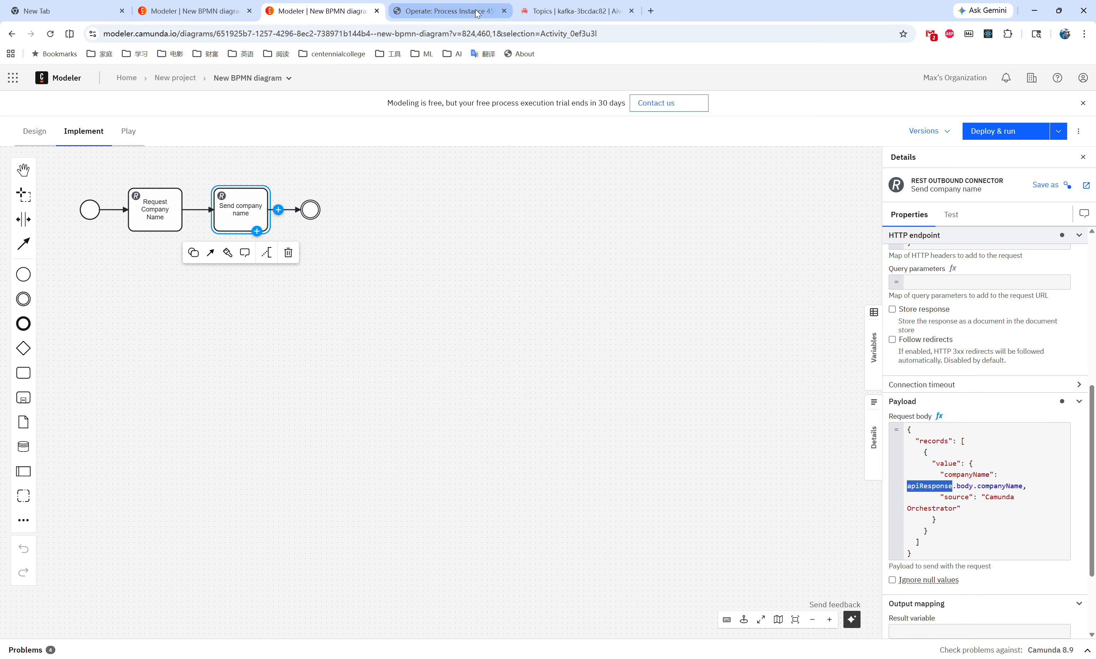
click(444, 10)
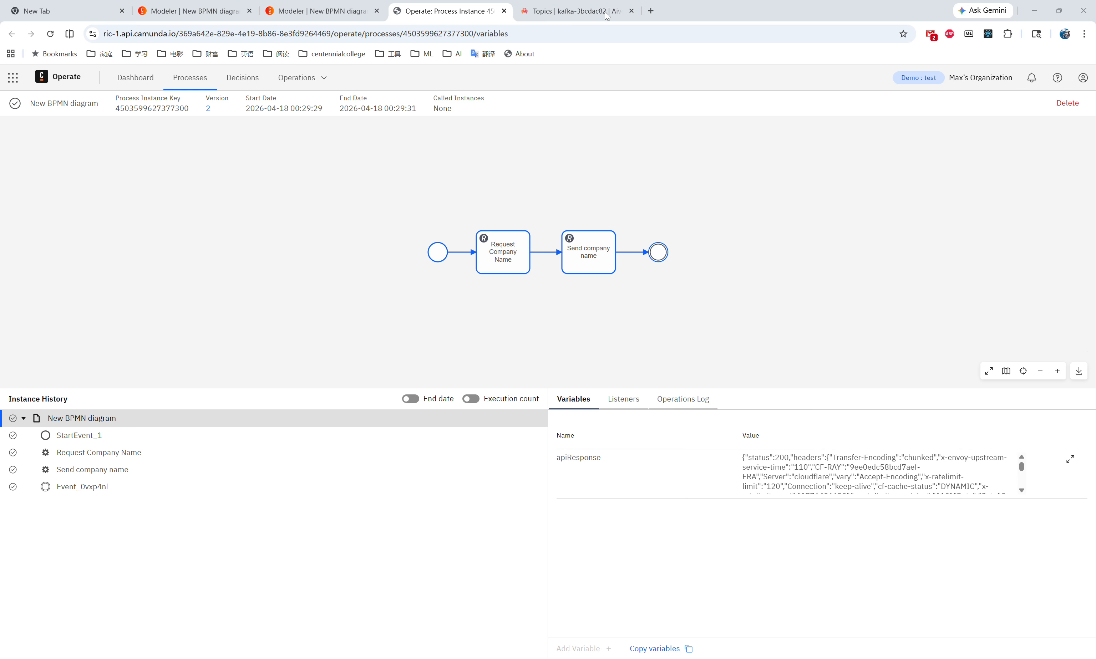
Step: Switch to the Aiven console and fetch the messages of the Kafka company topic
click(622, 17)
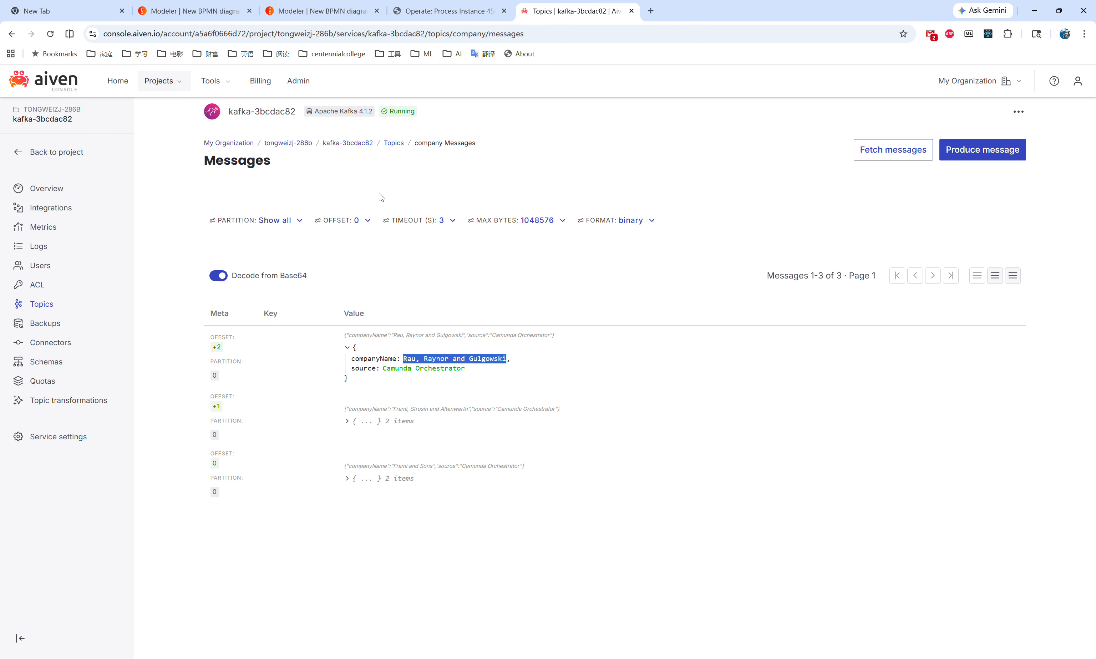
triple_click(427, 142)
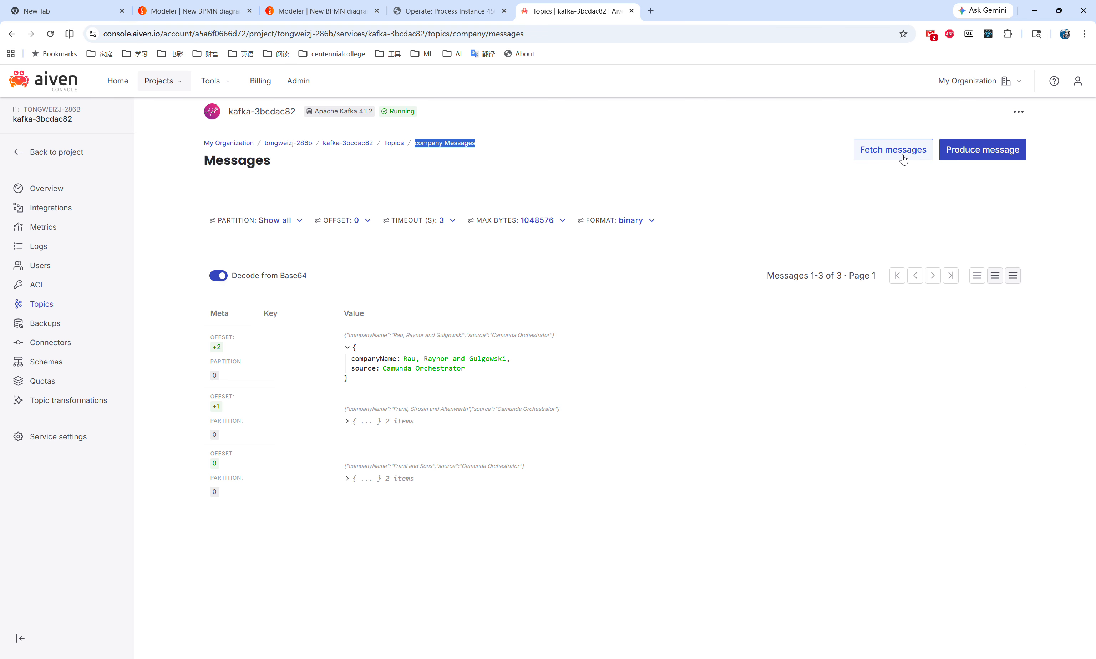
click(890, 157)
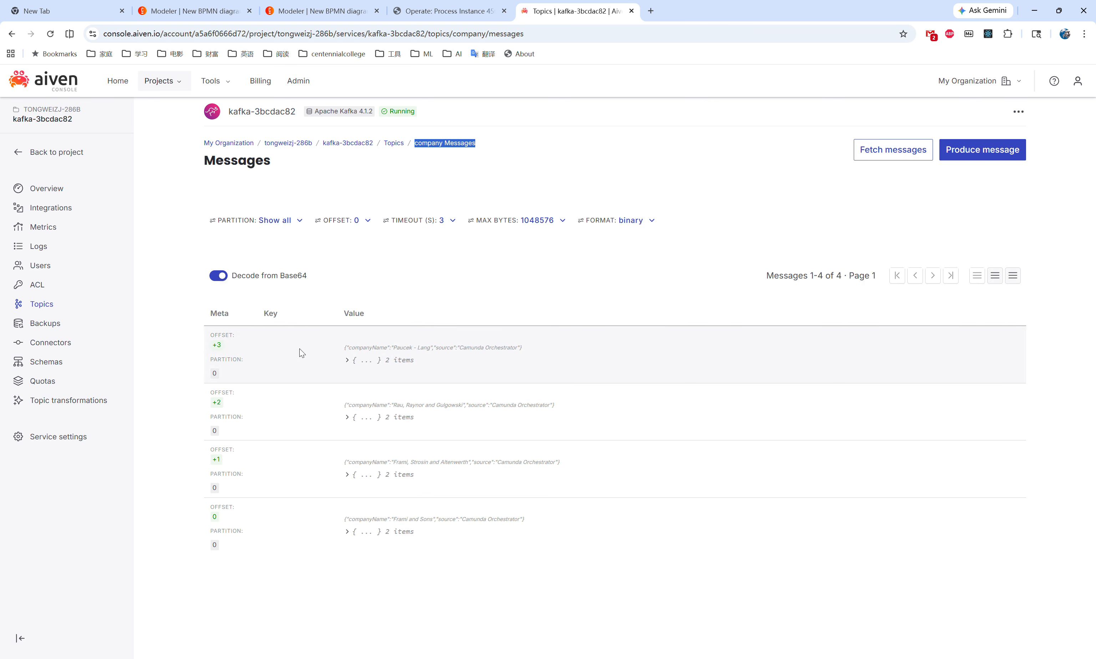
Step: Expand the newest message in the topic and examine its company name and source
click(419, 353)
click(347, 361)
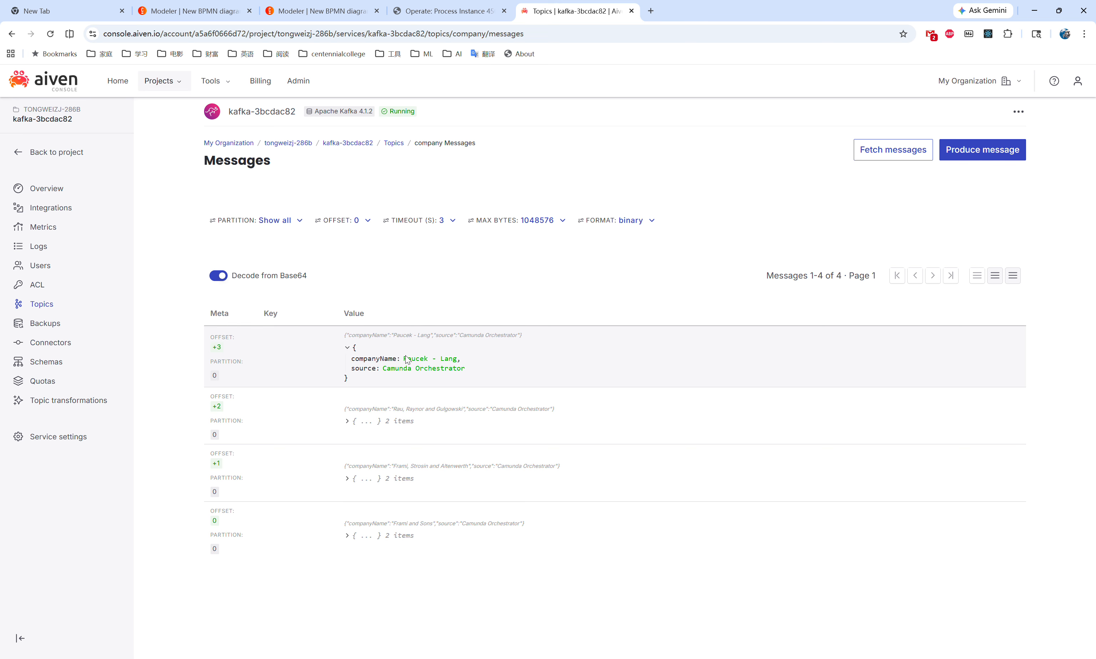
drag(404, 359, 463, 368)
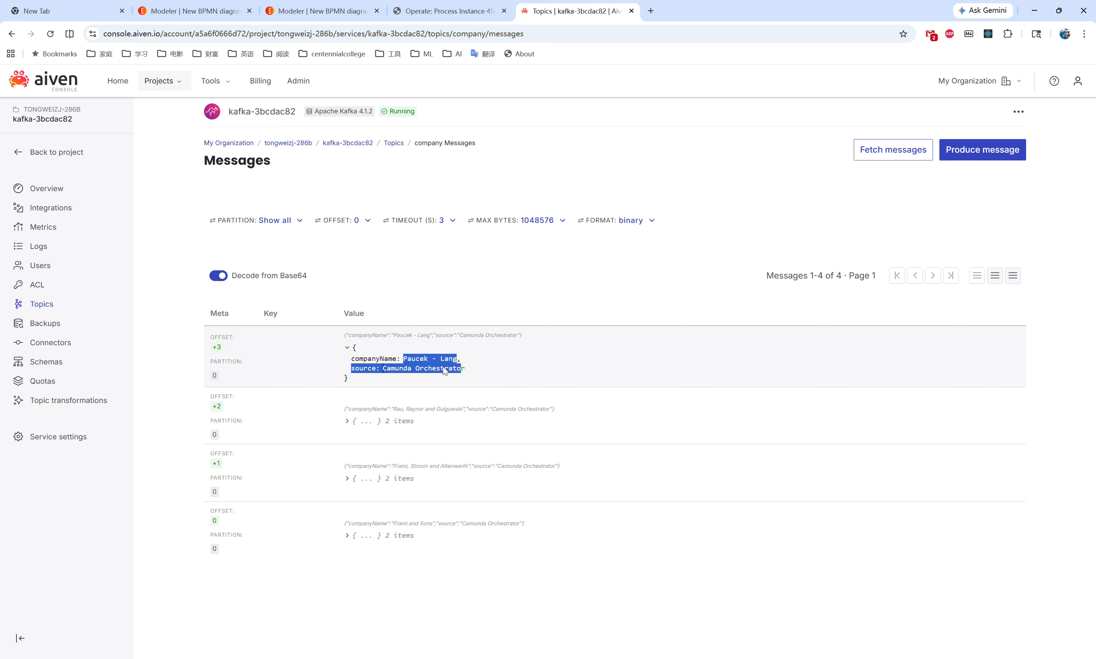
click(412, 363)
drag(404, 360, 458, 360)
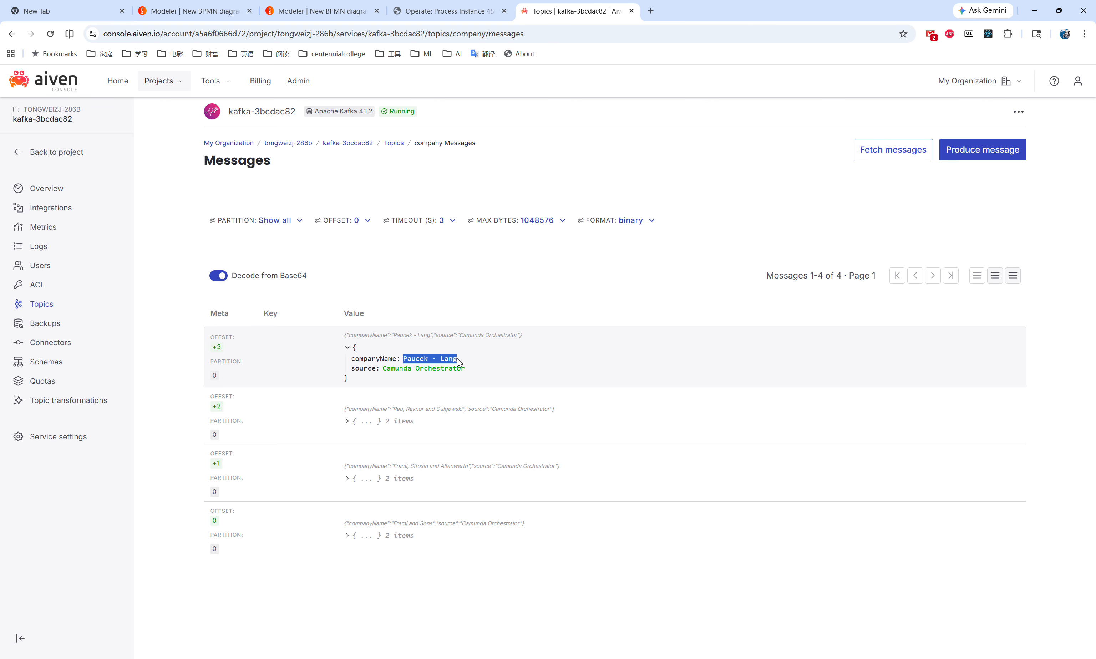
Step: Return to the process instance in Operate and examine the company name in the Send company name task's body variable
click(443, 12)
click(324, 10)
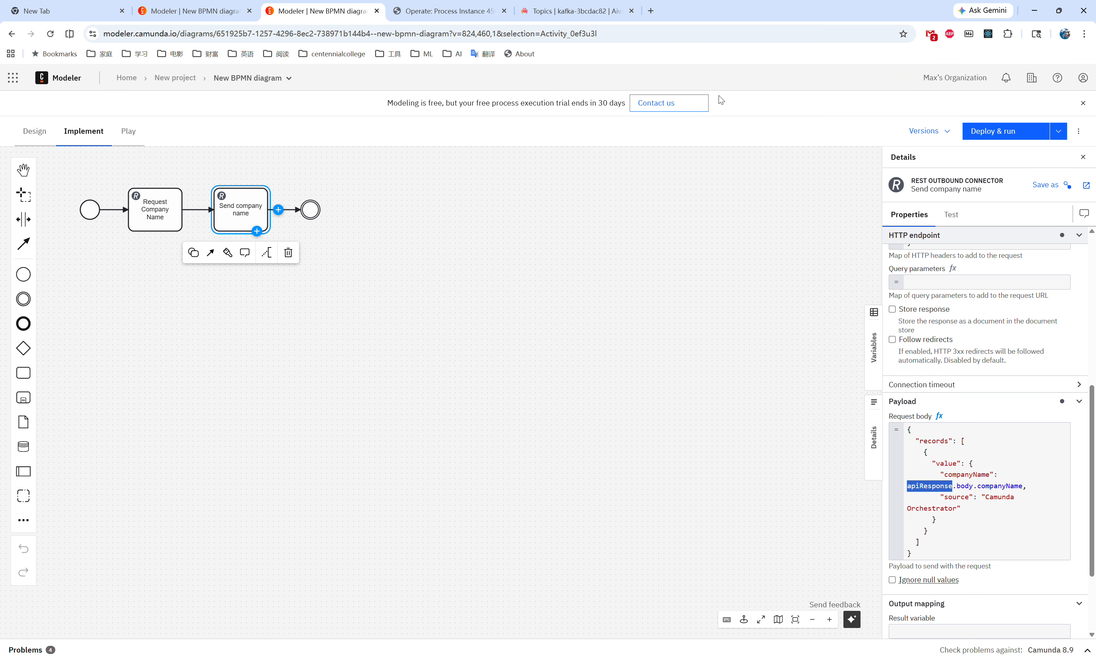
click(443, 11)
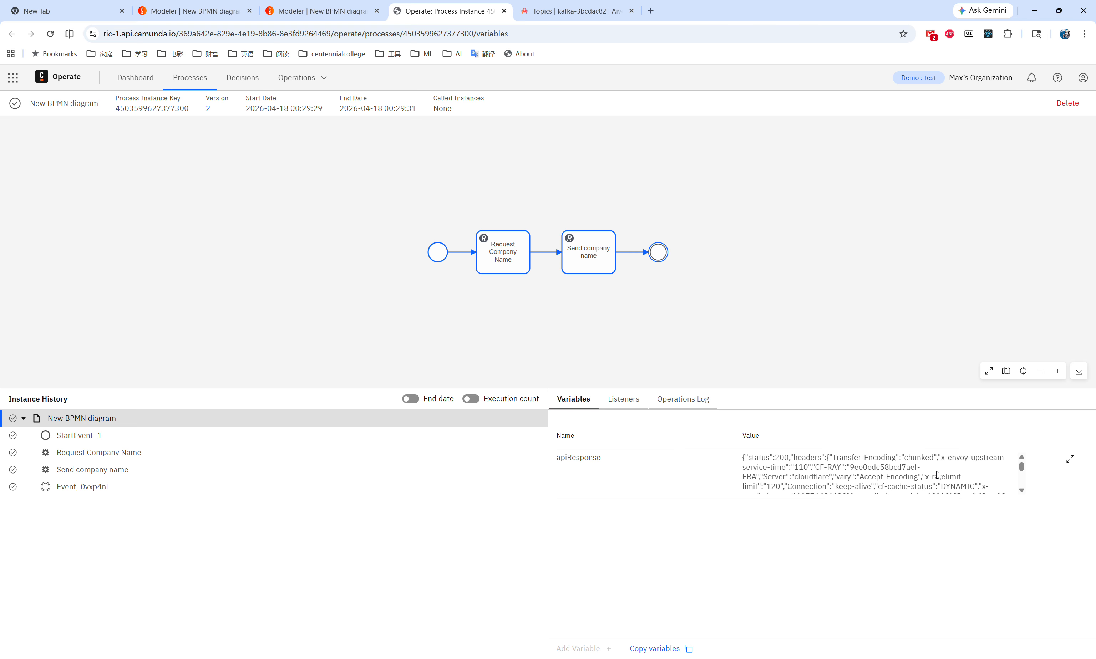
scroll(908, 473, down, 3)
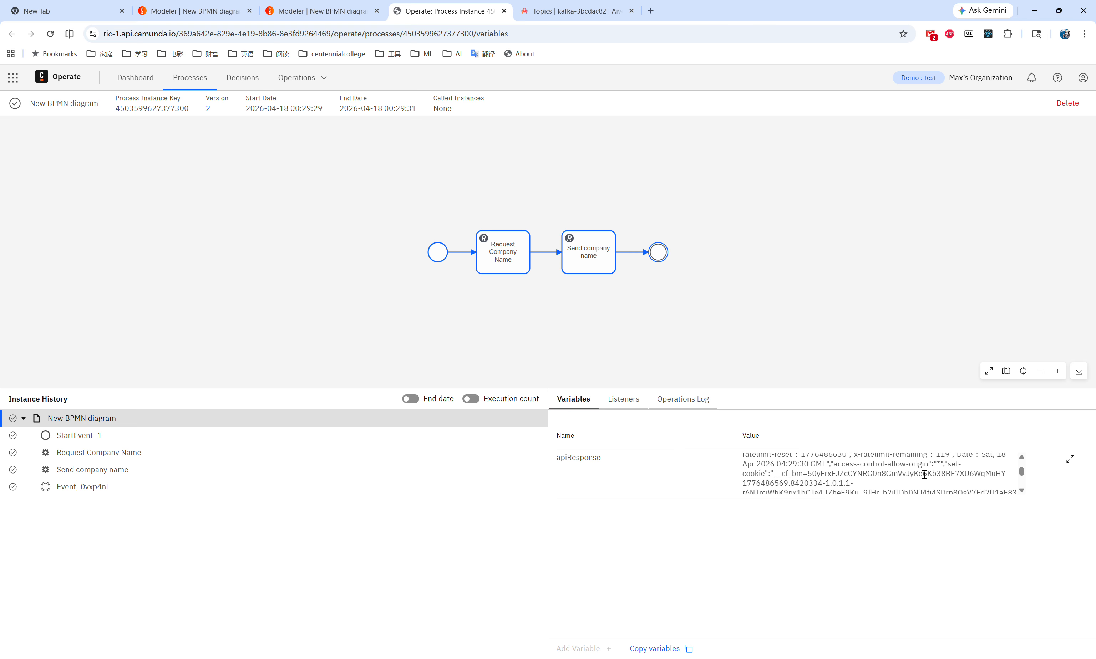
click(129, 470)
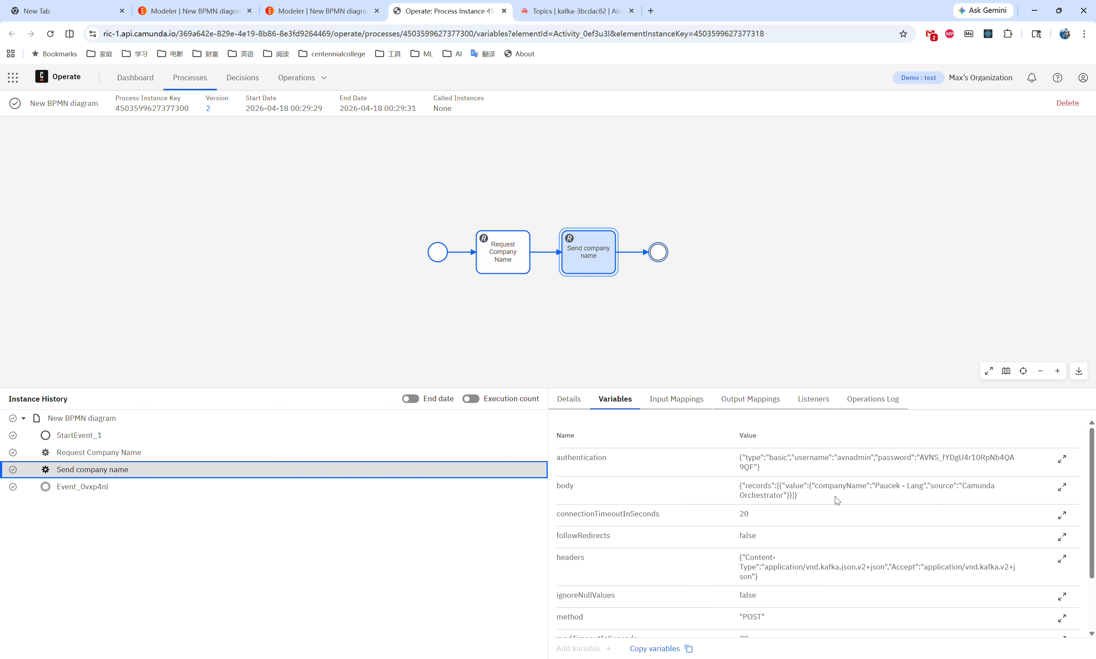
drag(874, 486, 997, 491)
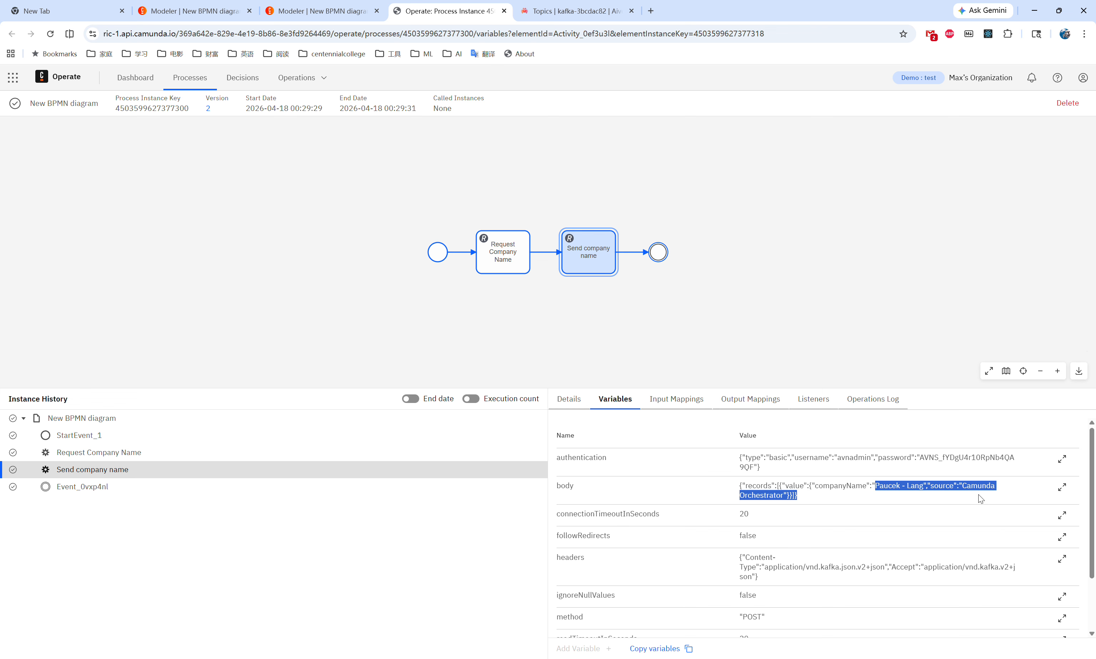